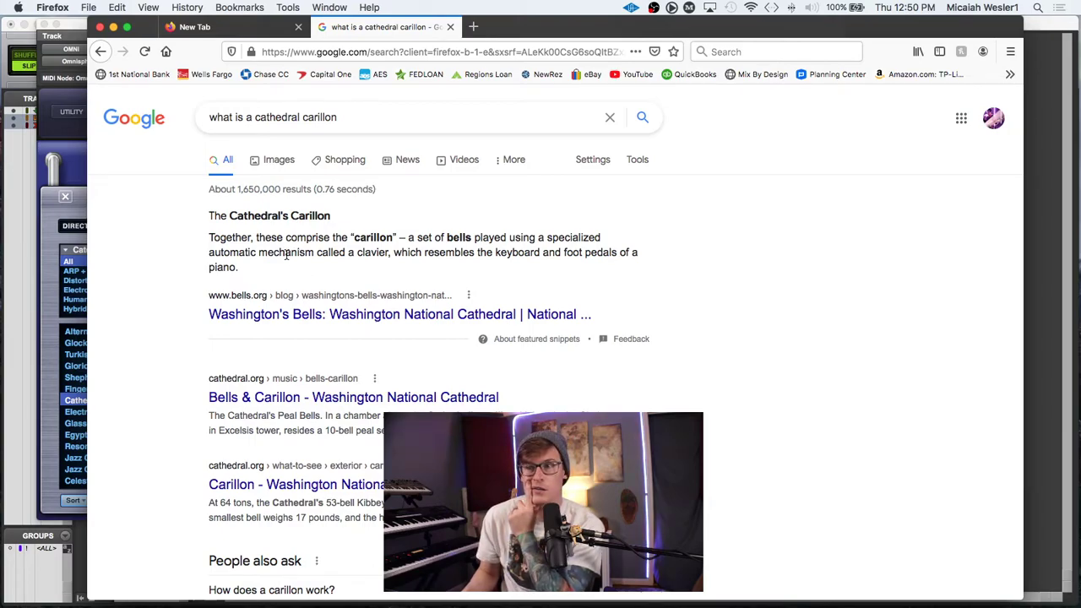
Close the carillon web search, dismiss the browser and bring up the Pro Tools Edit window.
left_click(450, 28)
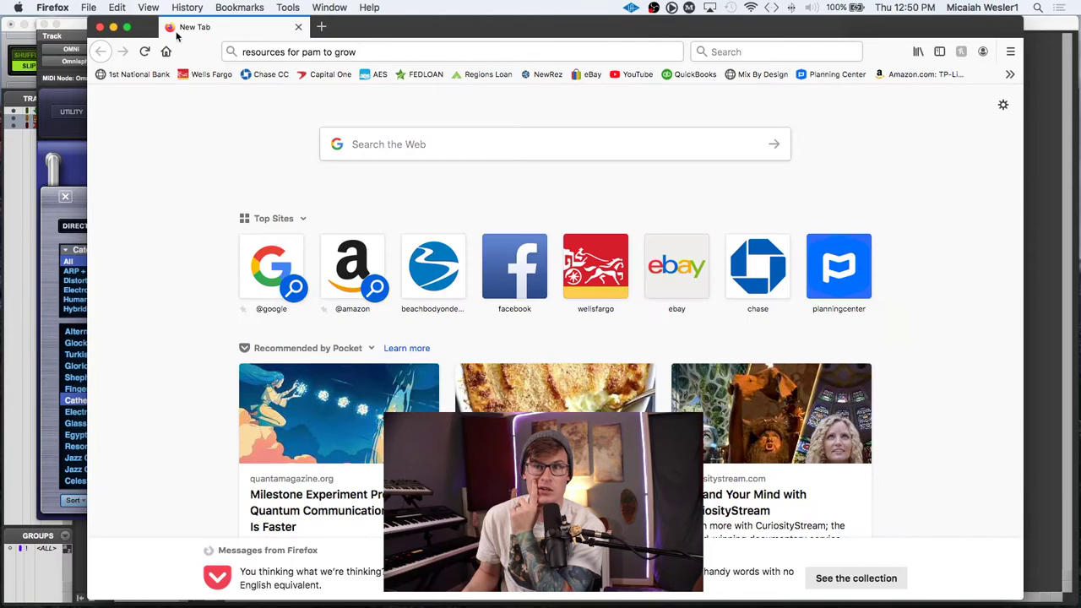
left_click(111, 26)
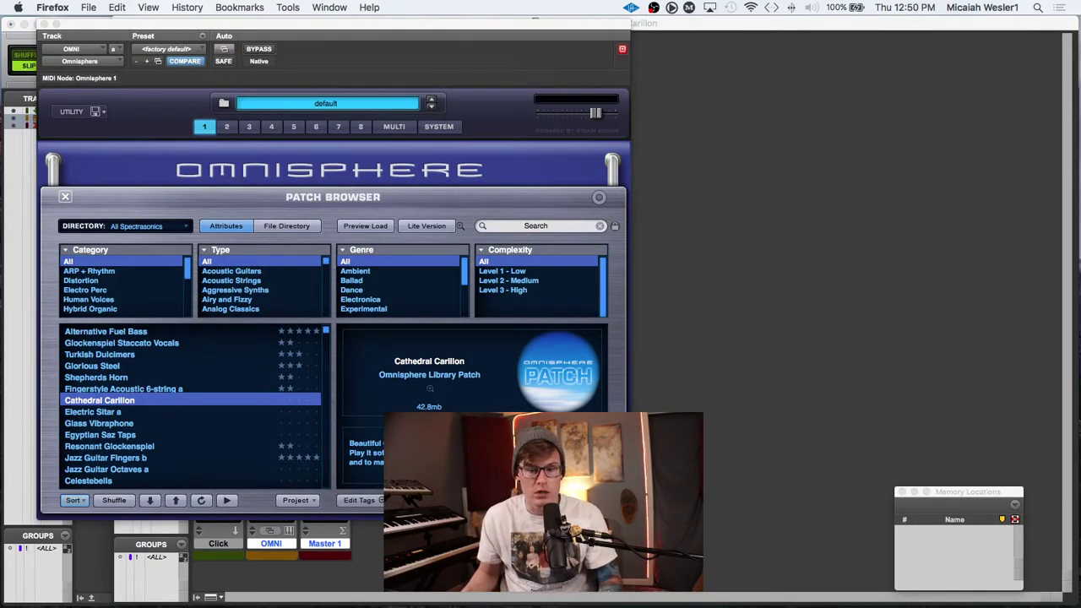
mouse_move(160, 23)
left_mouse_down()
mouse_move(459, 21)
mouse_move(156, 20)
left_mouse_up()
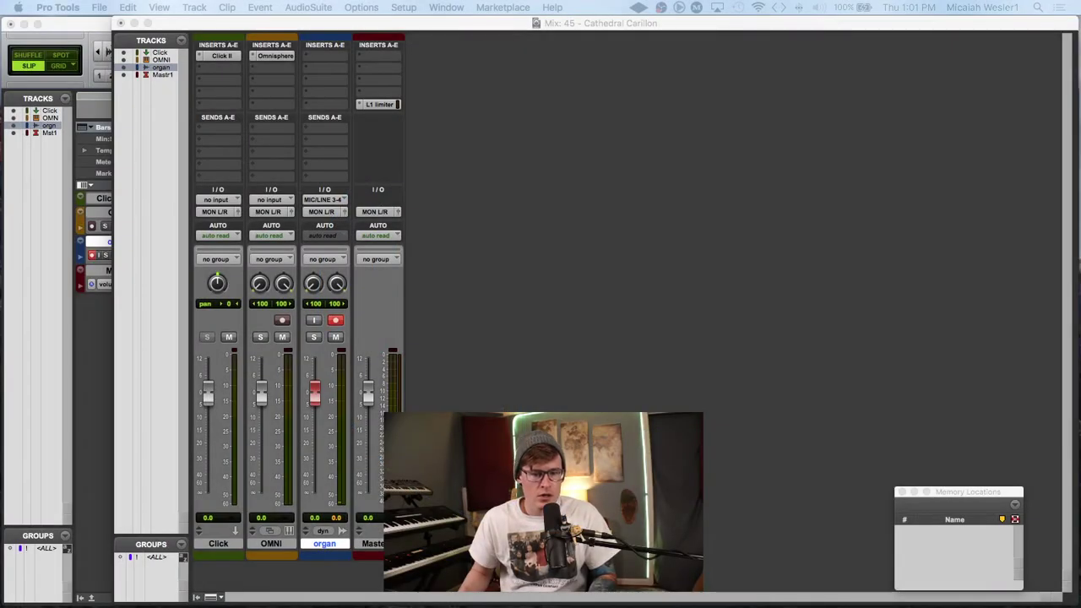
key("super+equal")
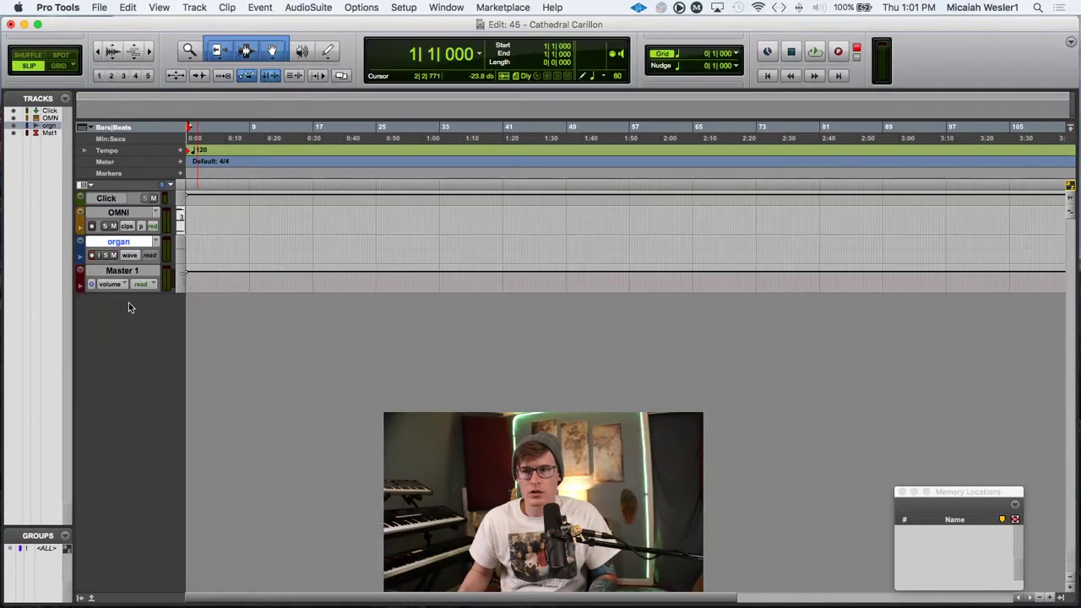
left_click(196, 240)
key("Return")
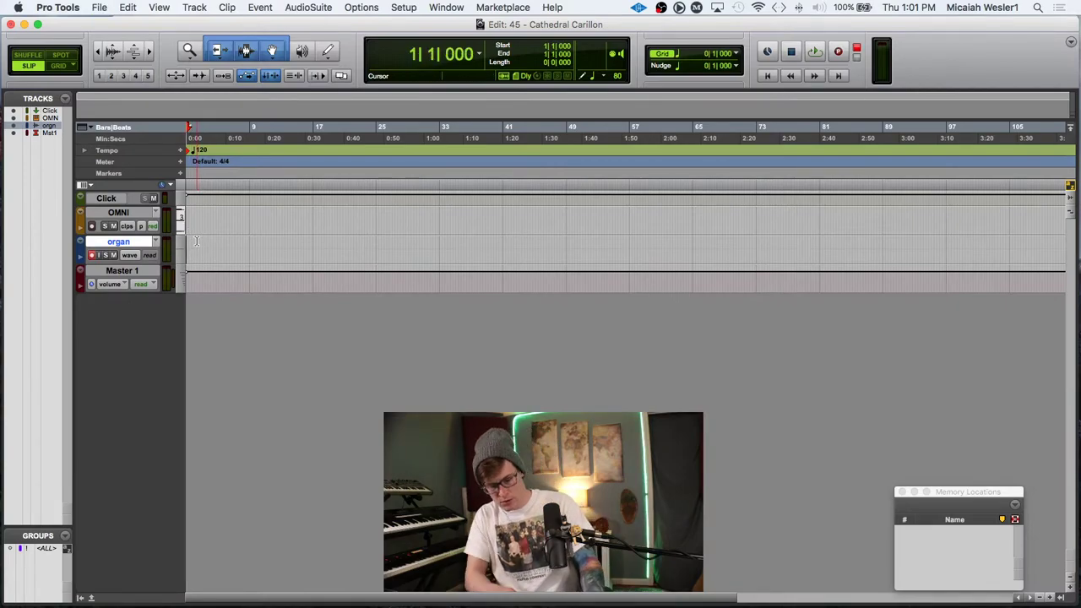
key("super+space")
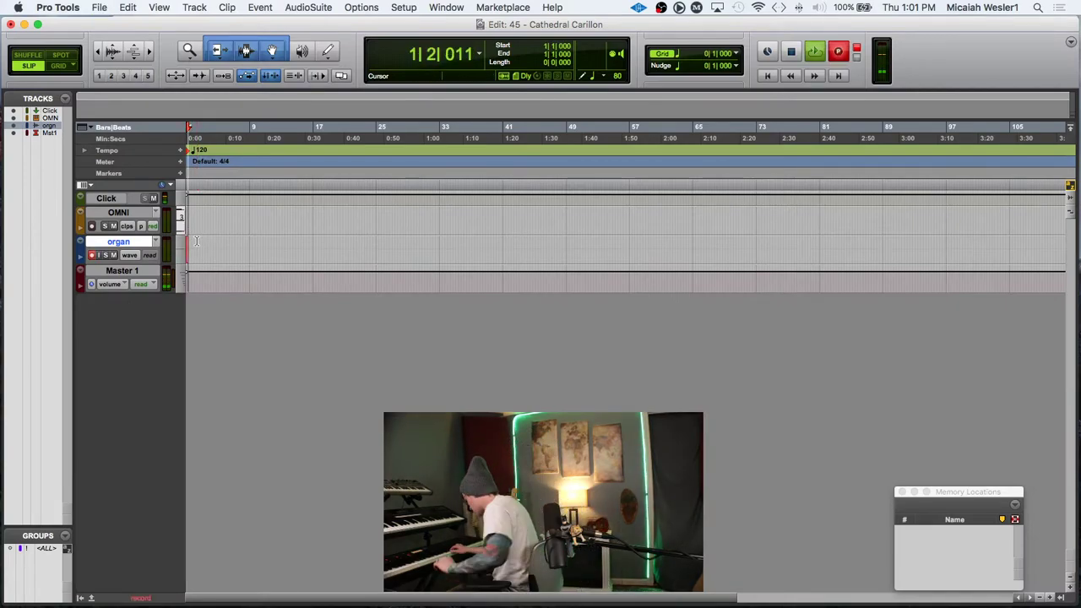
key("space")
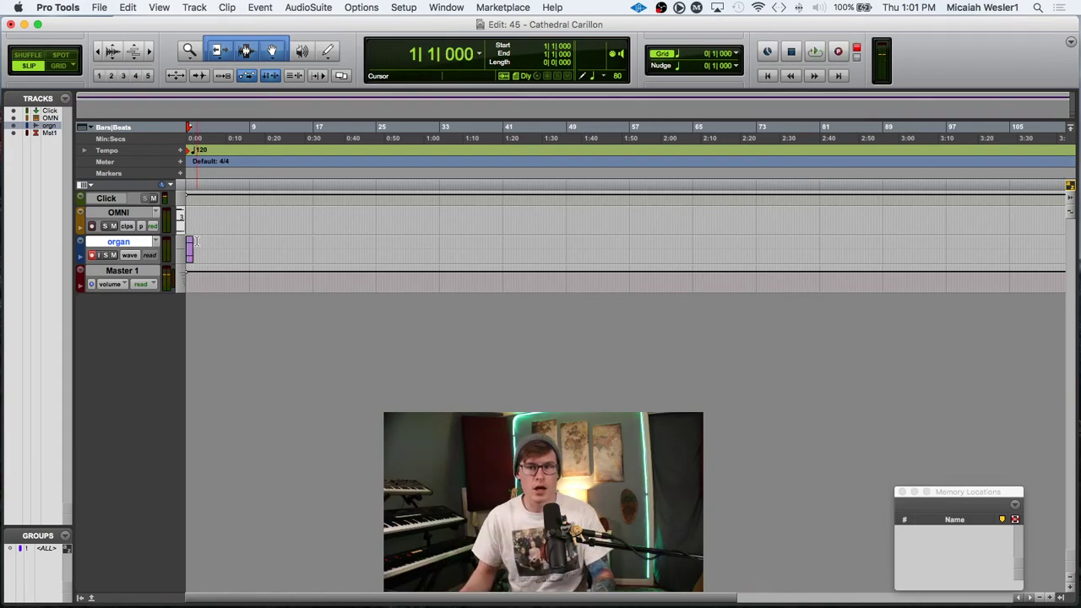
Mute the Click track and record an organ take from bar 1 to about bar 22 on the organ track.
left_click(153, 198)
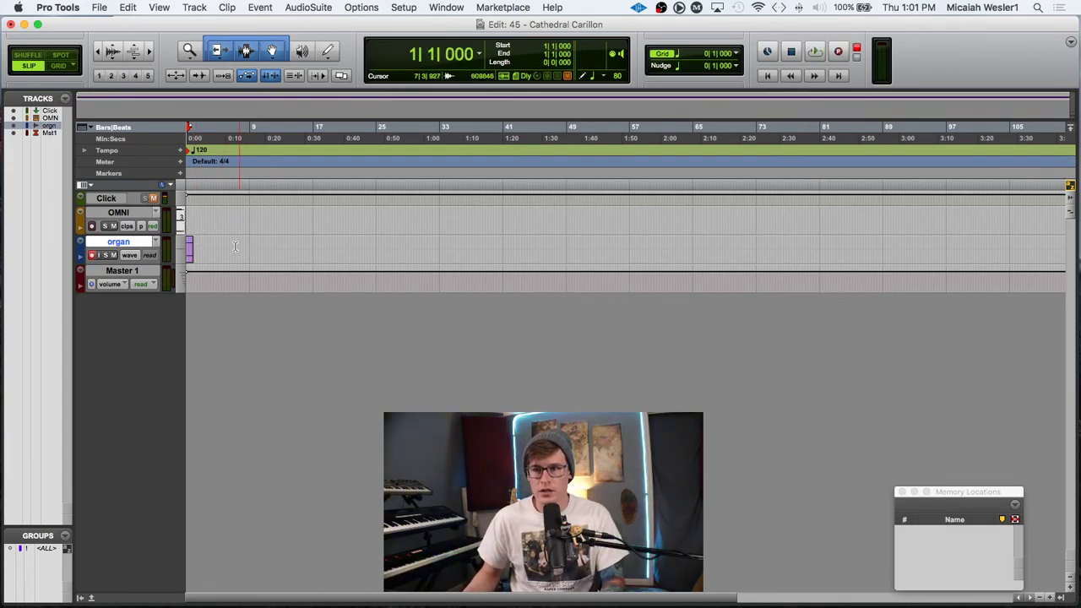
key("space")
key("space")
key("super+space")
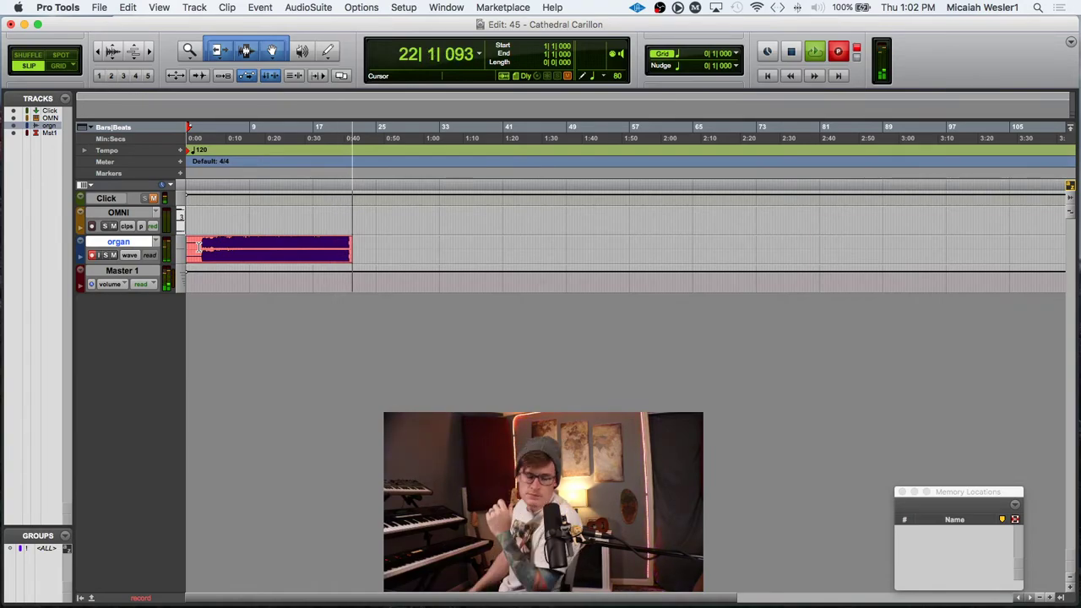
key("space")
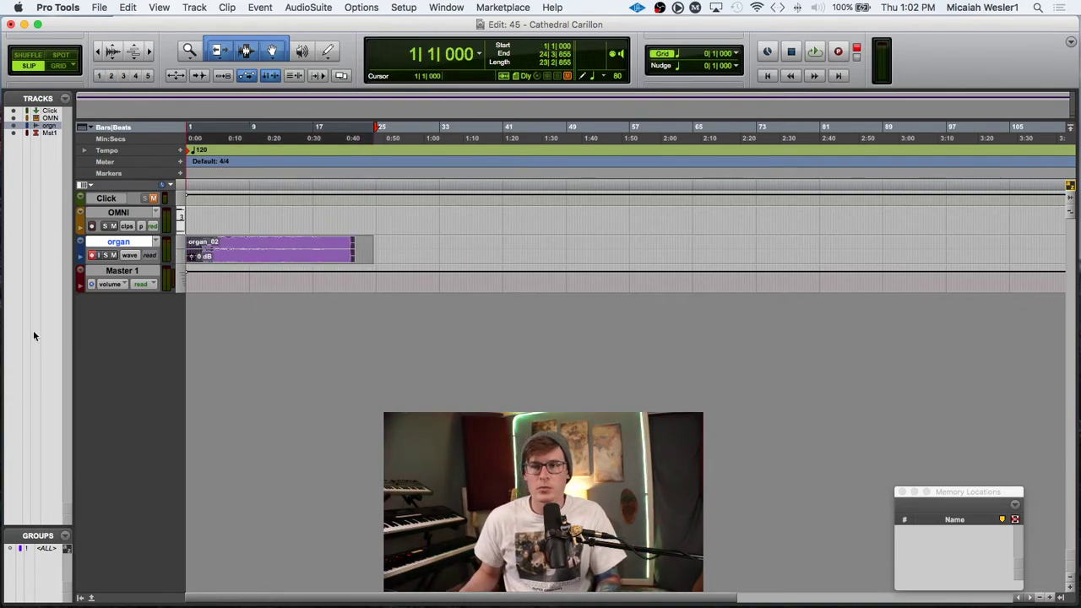
left_click(91, 255)
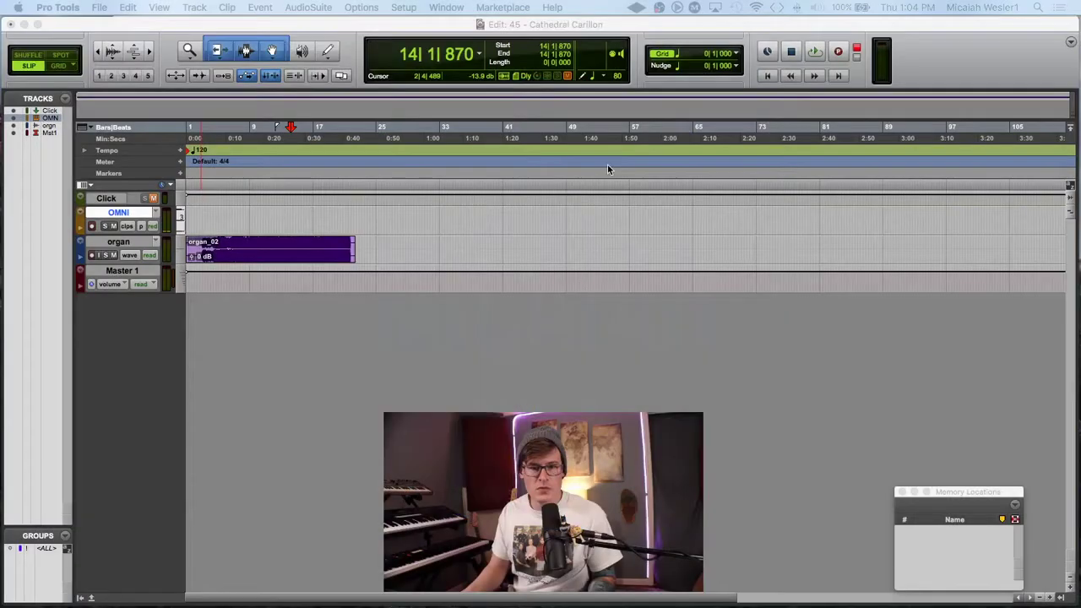
Record a MIDI part on the OMNI track from about bar 13 to about bar 27, over the organ take.
left_click(286, 215)
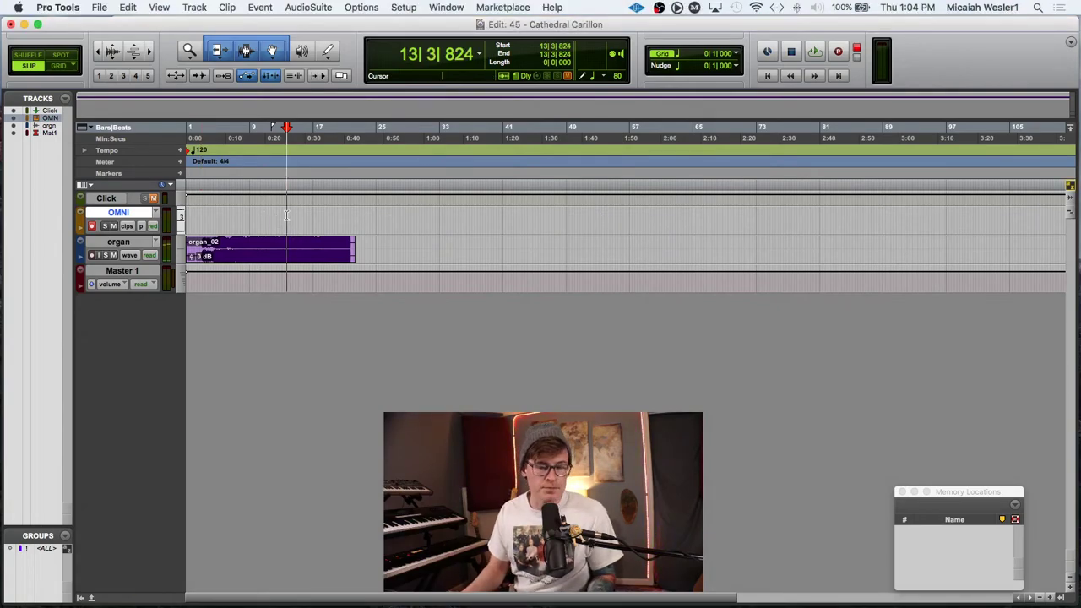
key("super+space")
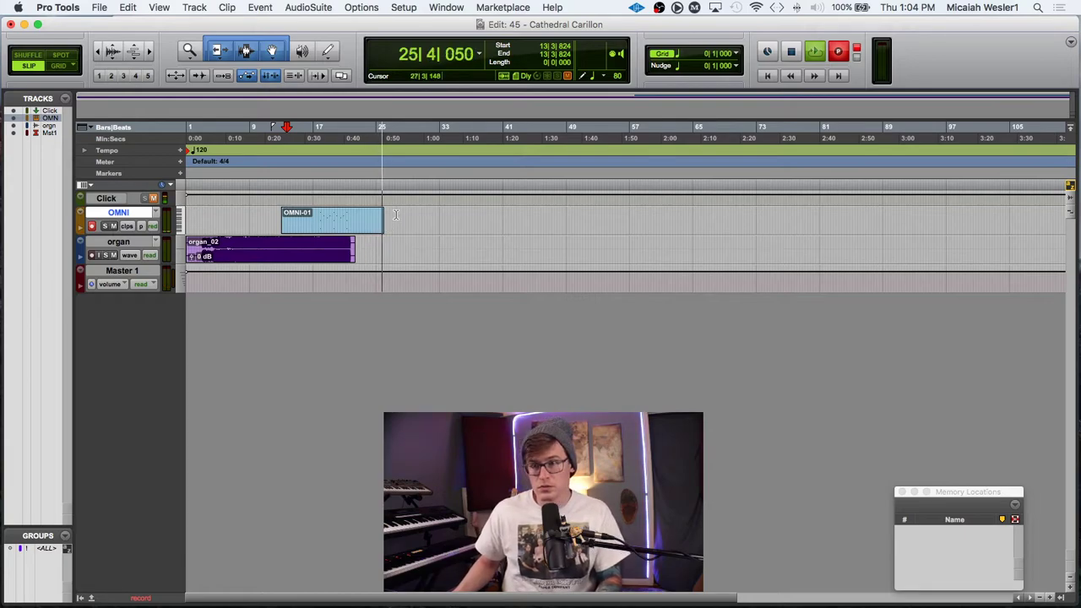
key("space")
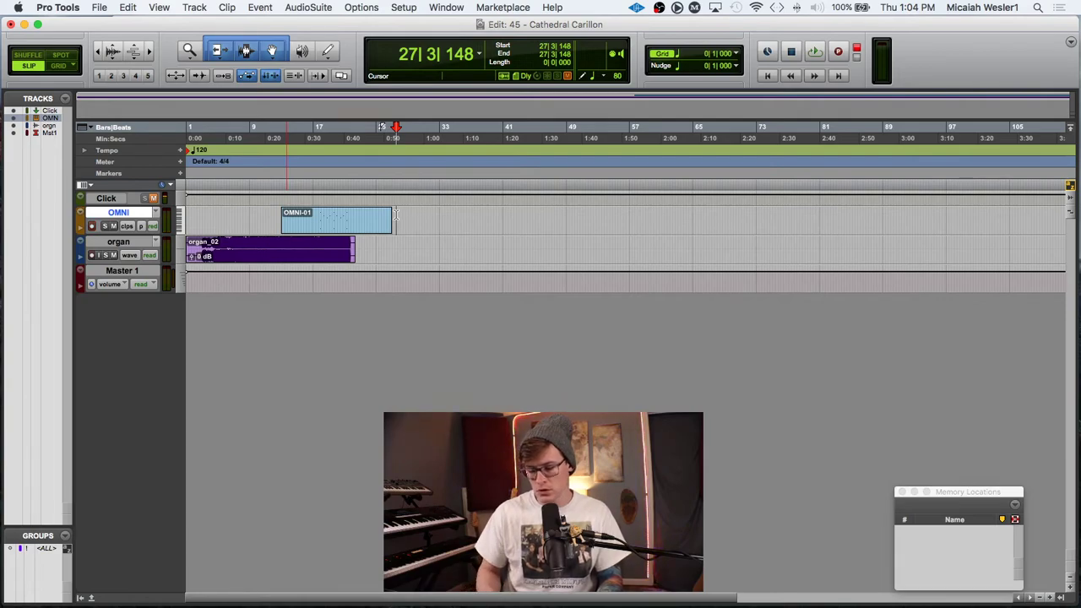
left_click(396, 214)
key("super+bracketright")
key("super+bracketright")
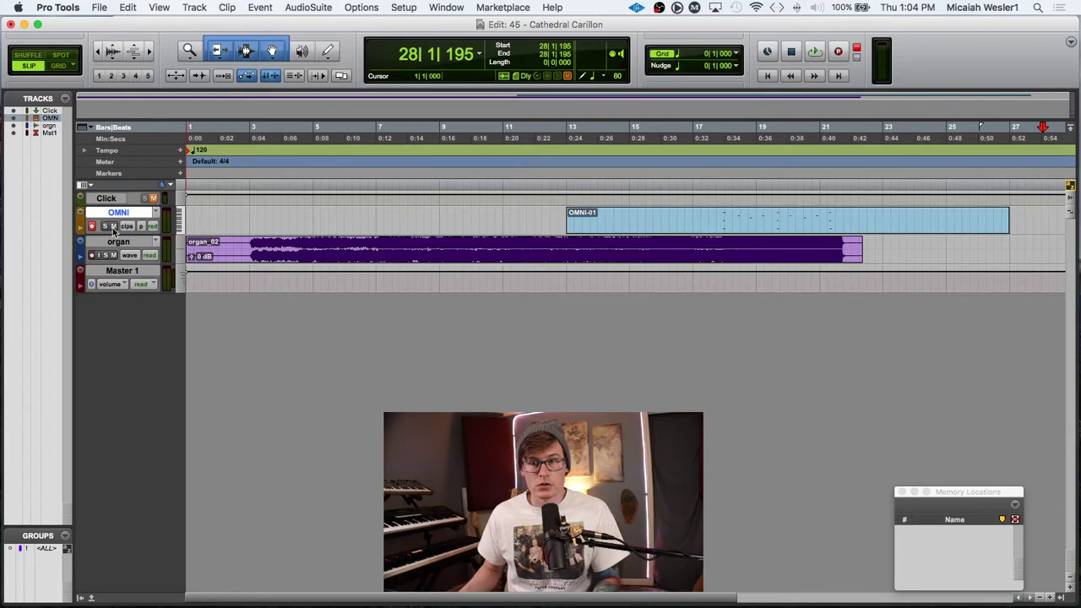
left_click(554, 213)
scroll(553, 212, "up", 1)
scroll(551, 213, "down", 3)
scroll(548, 213, "up", 2)
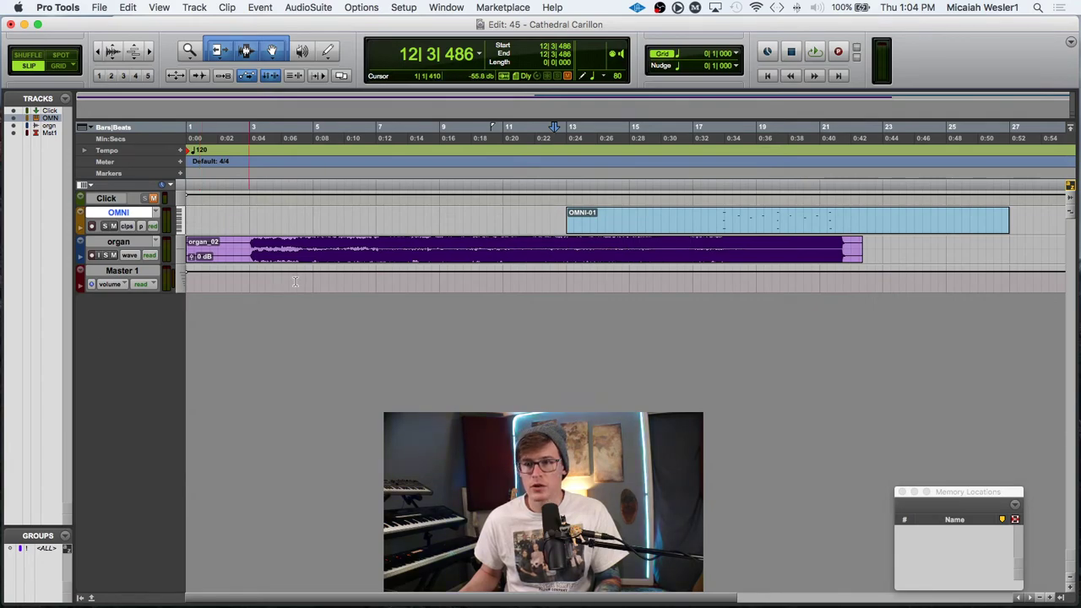
left_click(243, 214)
scroll(240, 214, "down", 1)
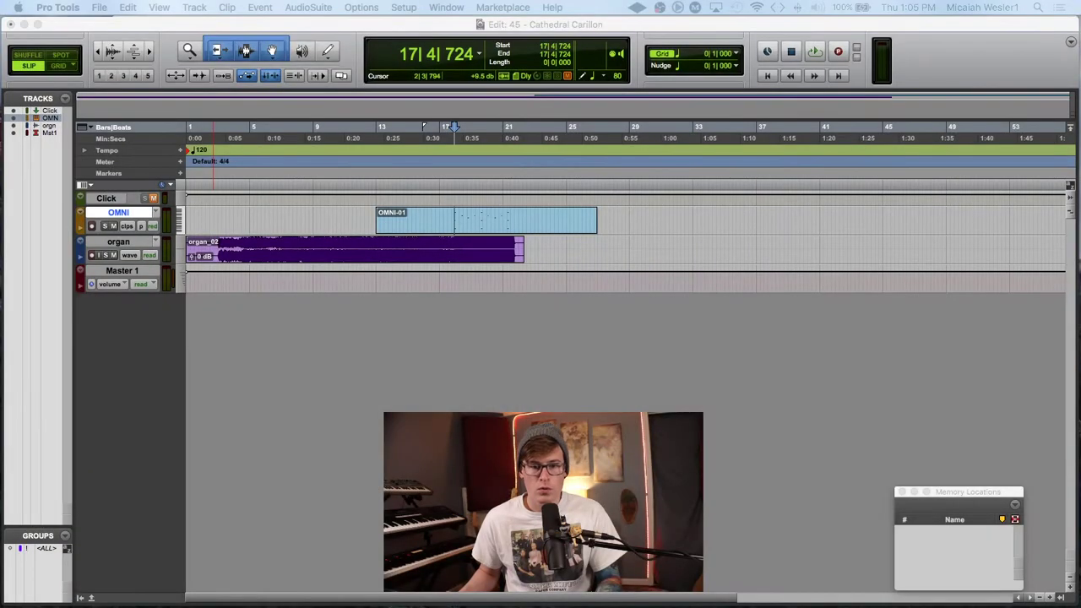
Play back the end of the recorded OMNI part from just before its last chord near bar 21.
left_click(463, 209)
key("super+bracketright")
key("super+bracketright")
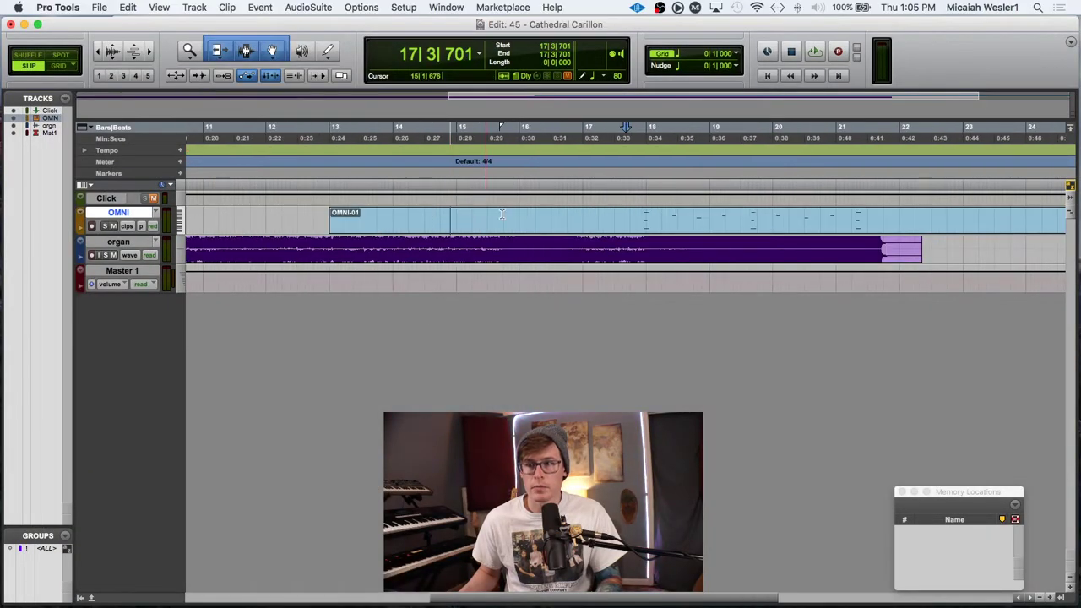
scroll(681, 209, "right", 5)
left_click(670, 217)
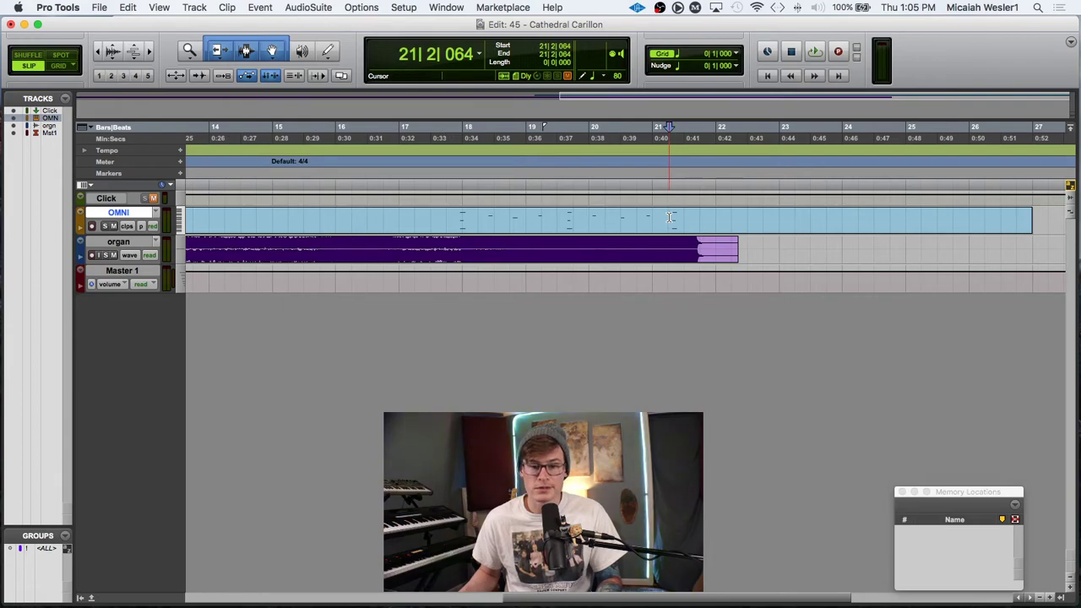
left_click(660, 218)
key("space")
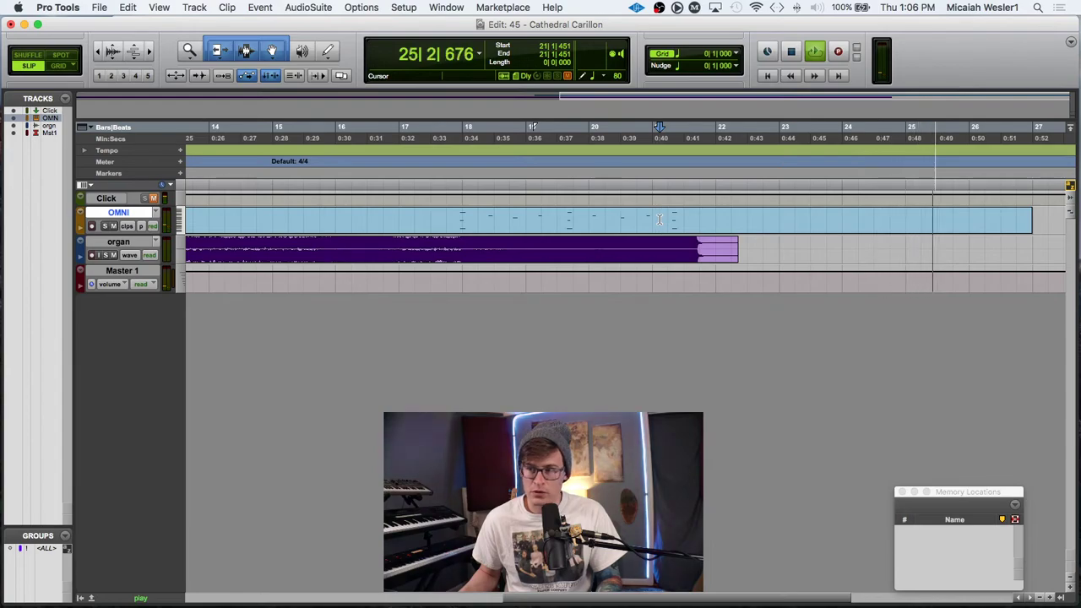
key("space")
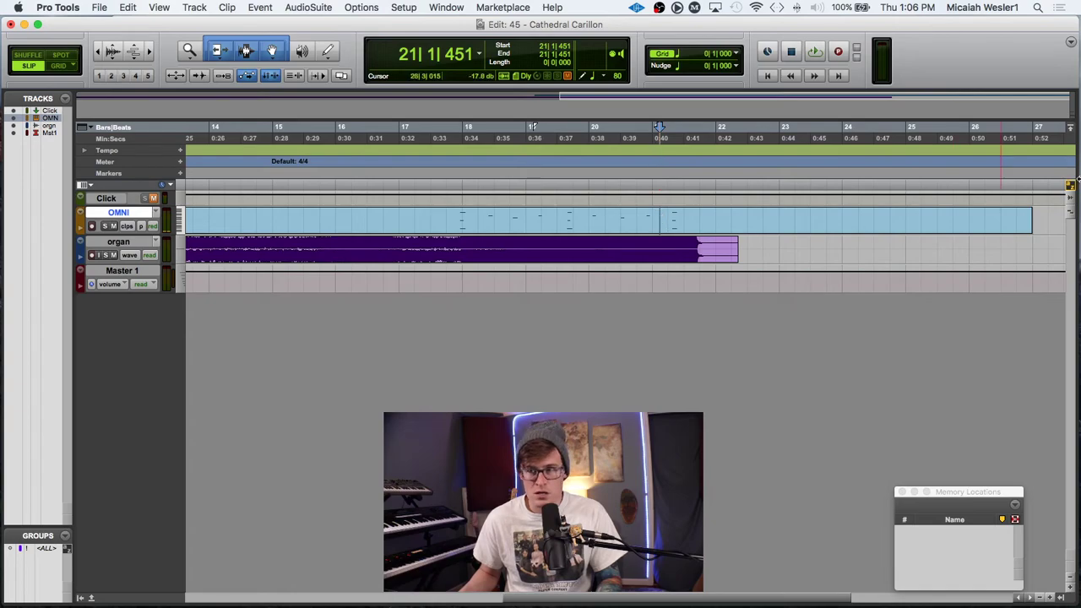
Delete the silence at the beginning of the organ clip up to just before bar 3 and fade in its new start.
left_click(748, 244)
key("super+bracketleft")
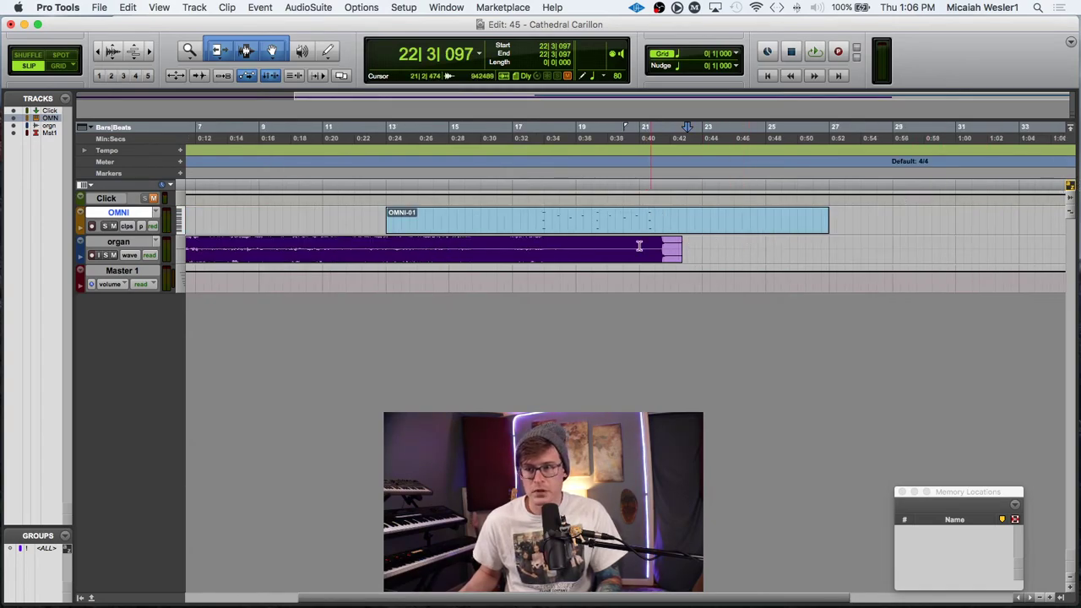
scroll(633, 245, "left", 5)
left_click(250, 220)
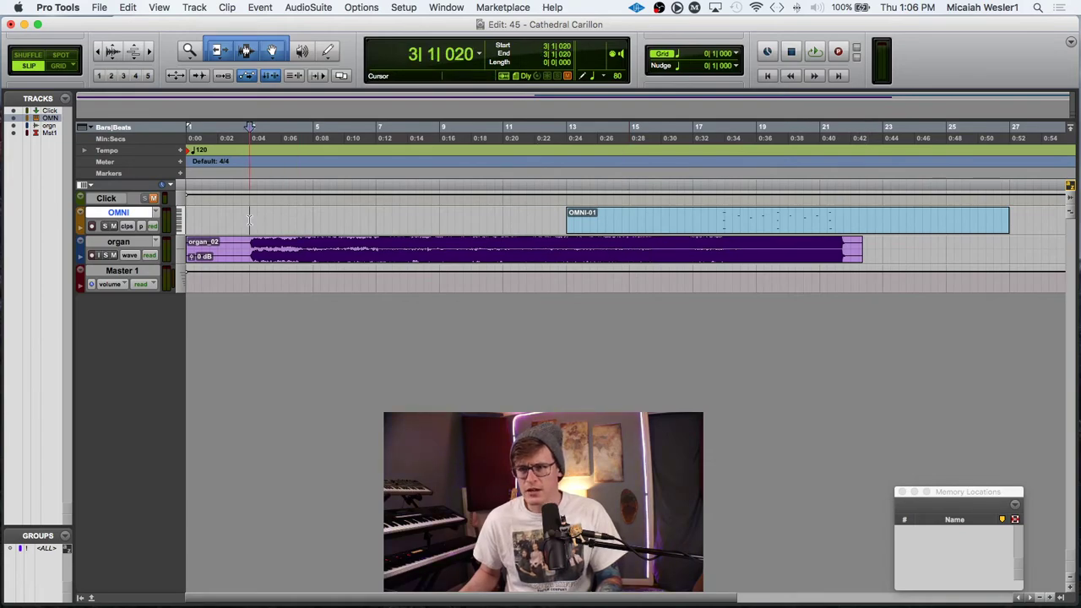
left_click_drag(246, 249, 121, 245)
key("Delete")
left_click(225, 239)
left_click(255, 218)
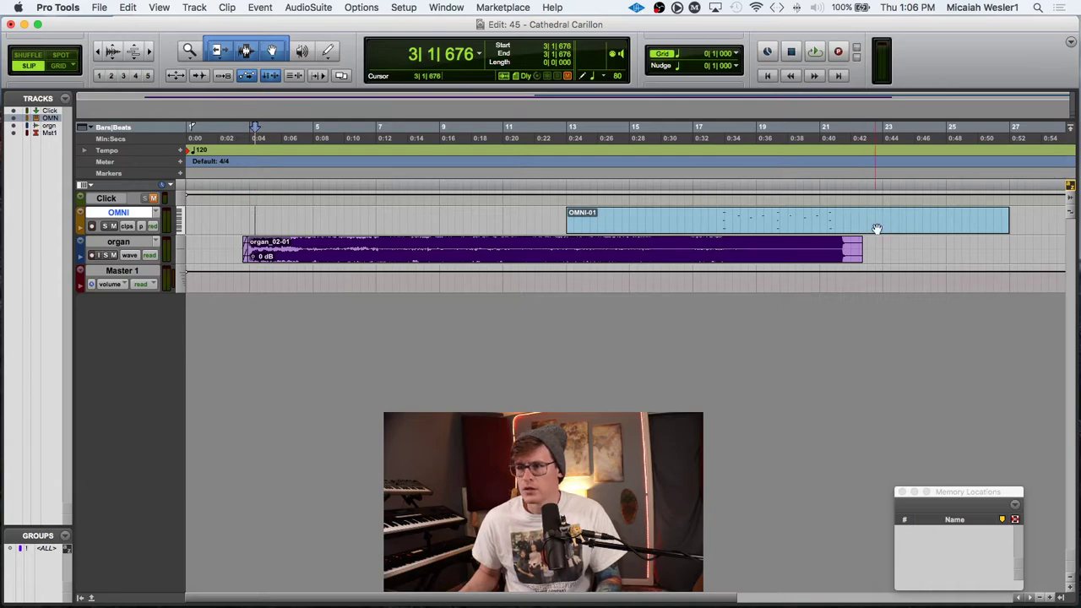
Fade out the tail of the organ clip from about bar 22 and save the session.
left_click_drag(879, 249, 858, 249)
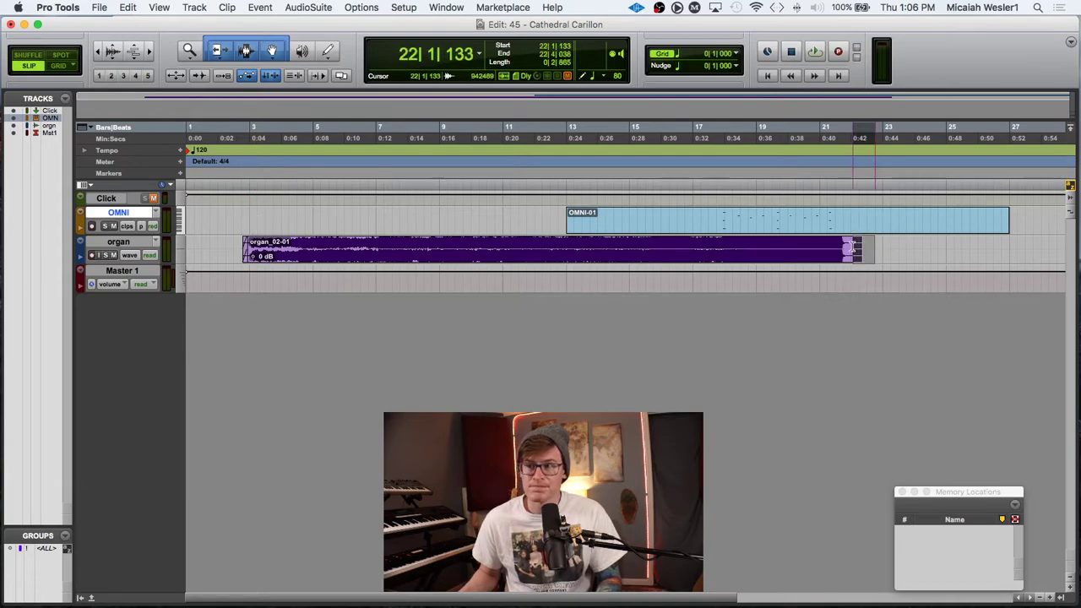
left_click(507, 213)
key("super+s")
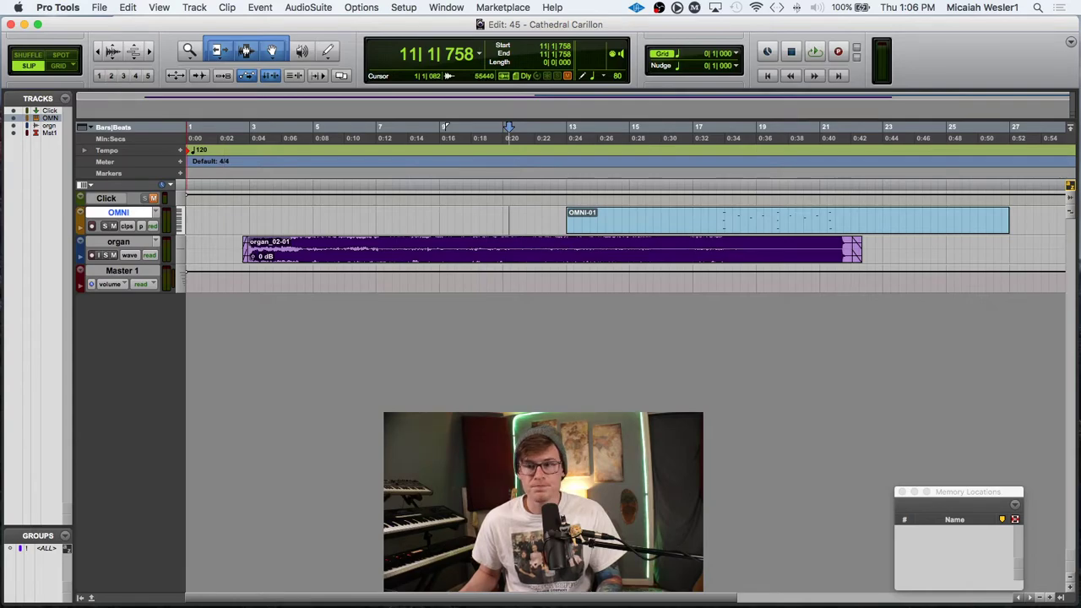
Play the OMNI part soloed from just before its first notes near bar 18.
left_click(721, 216)
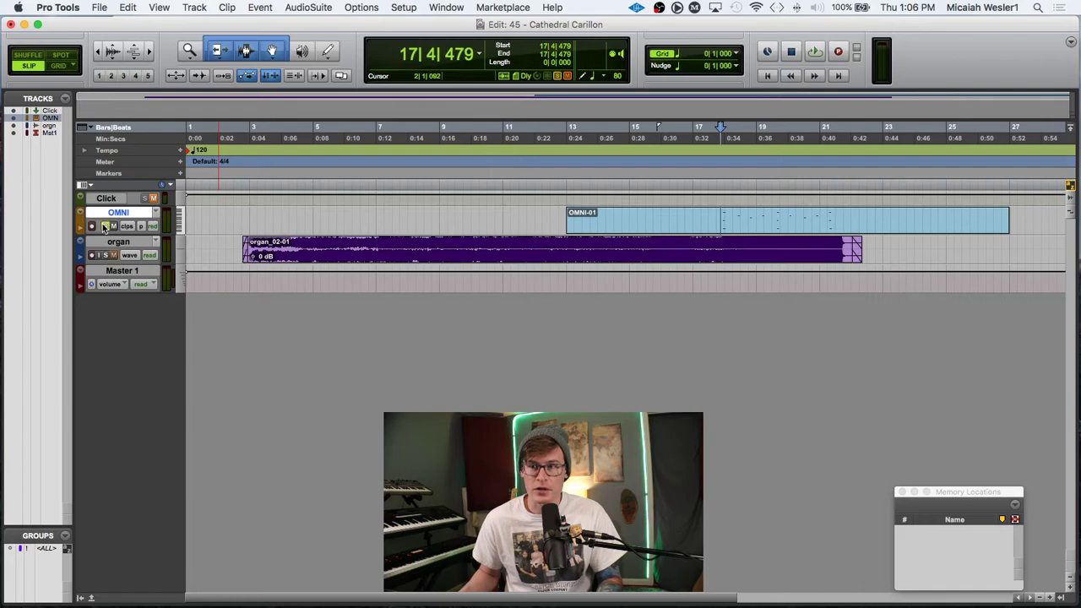
key("space")
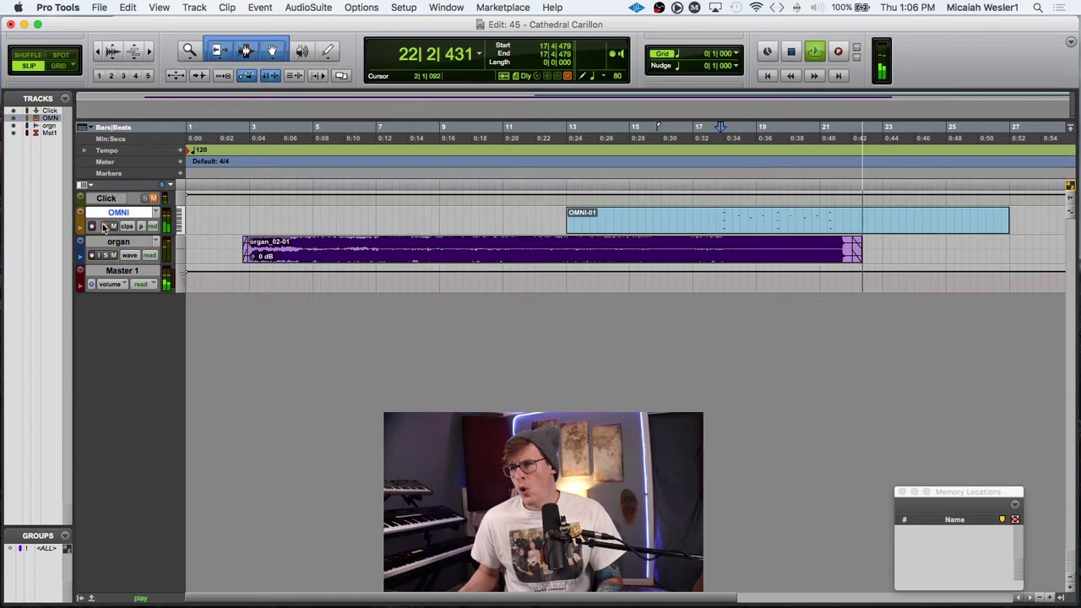
key("space")
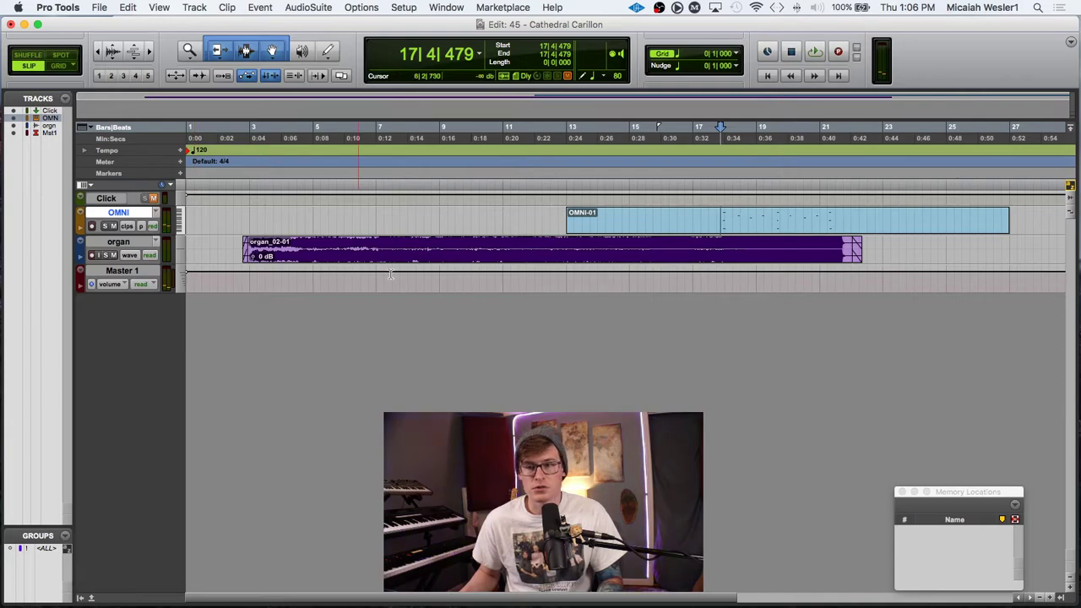
Review the Cathedral Carillon patch in the OMNI track's Omnisphere instrument and return to the Edit window.
left_click(473, 215)
key("super+equal")
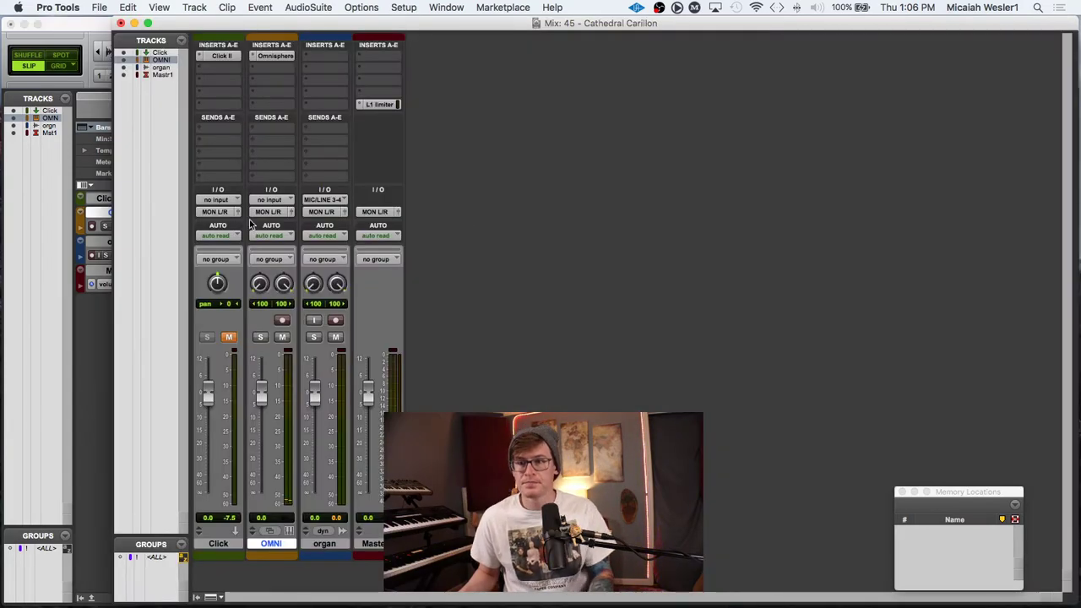
left_click(267, 57)
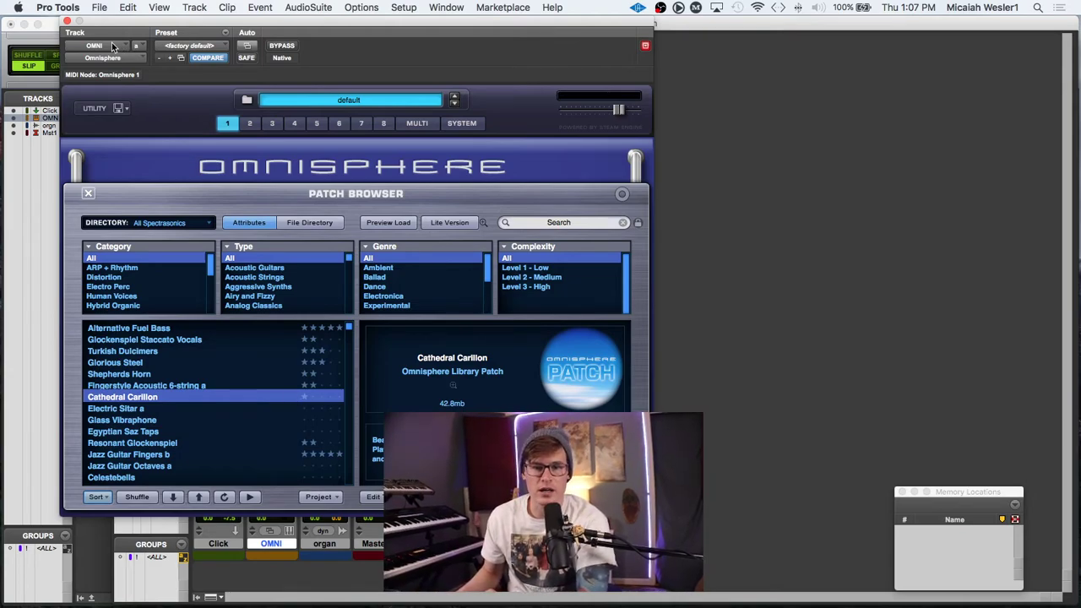
left_click(67, 20)
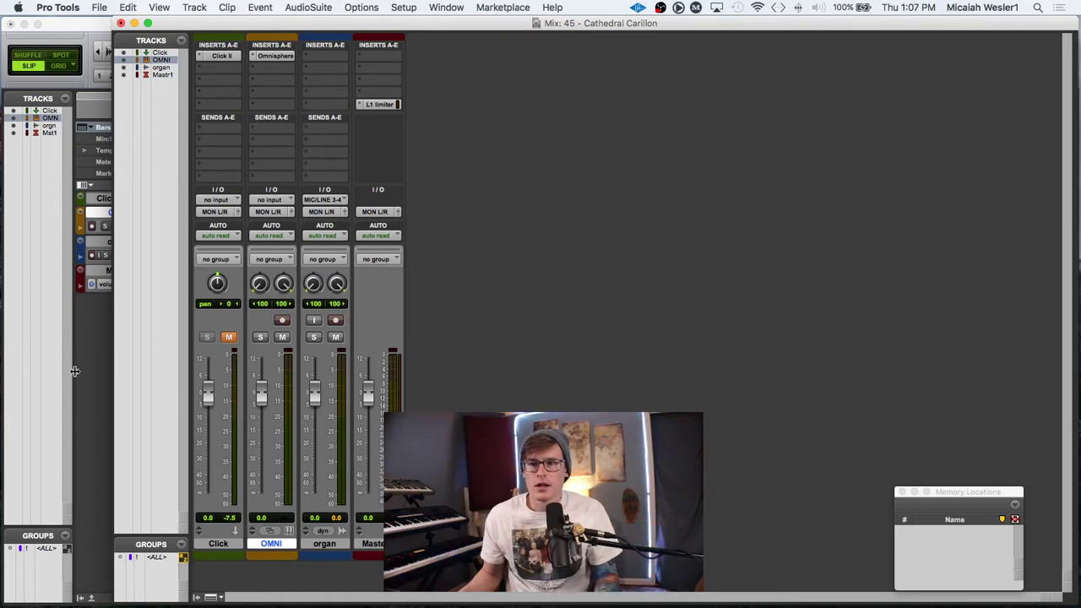
key("super+equal")
Play the combined organ and OMNI parts from just before the organ clip, at about bar 2, beat 3.
left_click(235, 240)
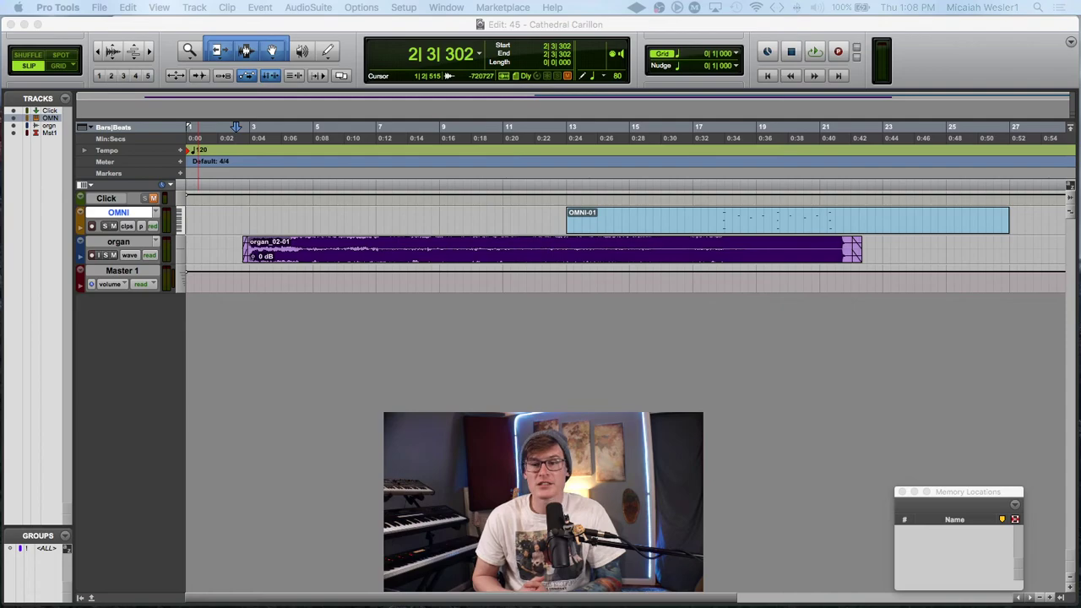
left_click(225, 253)
left_click(242, 254)
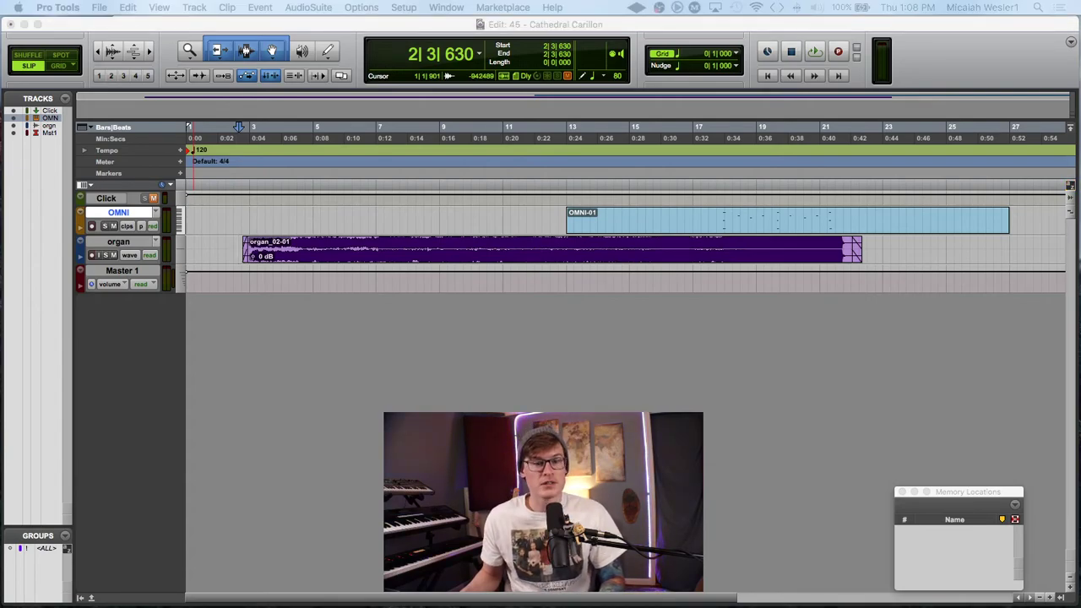
left_click(238, 247)
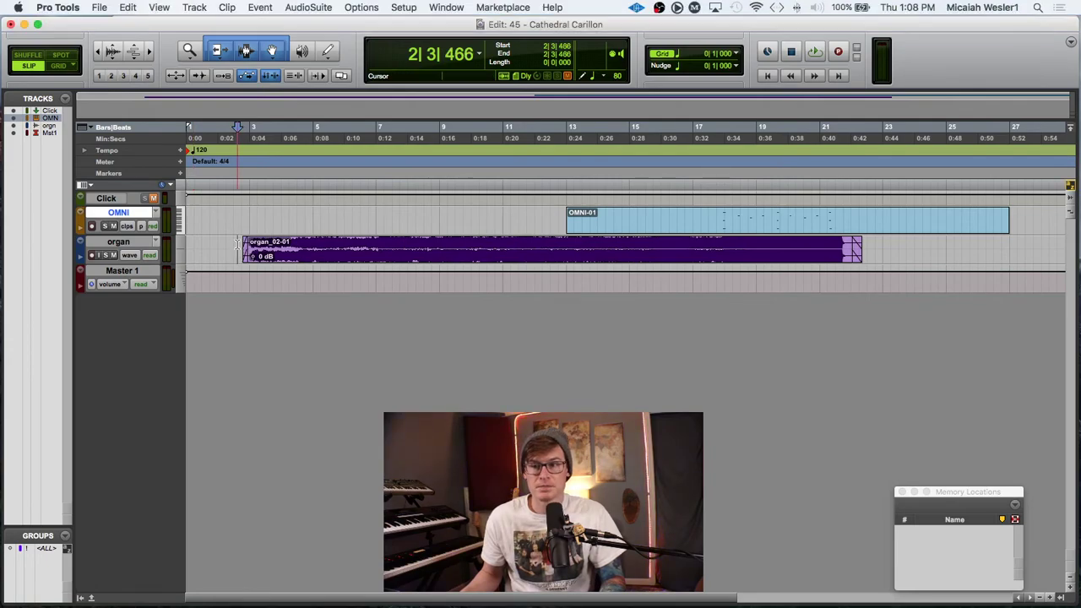
key("space")
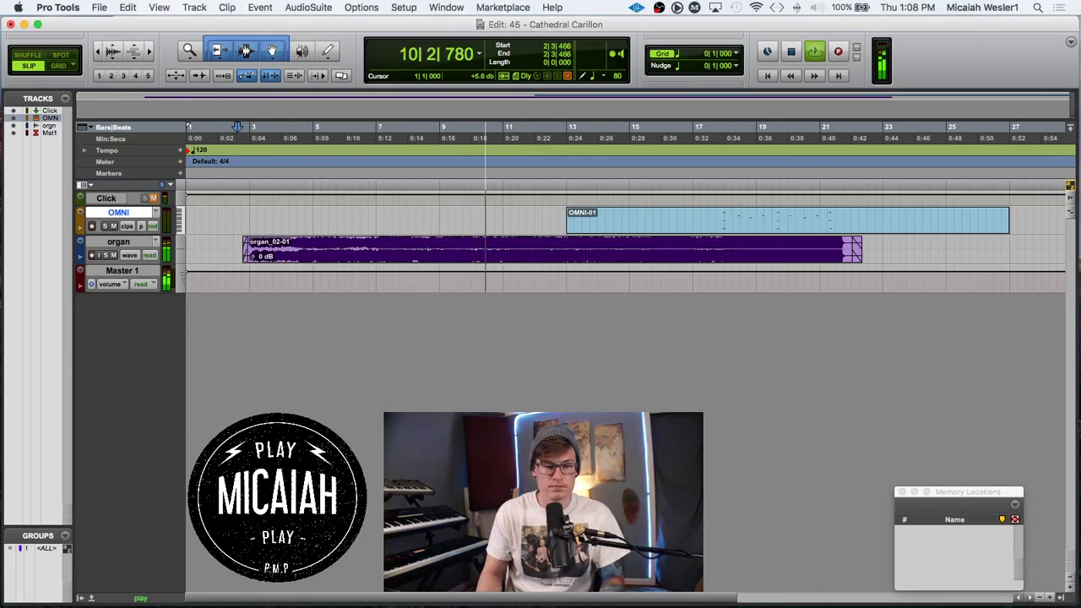
Add a marker named start and move it to just before the beginning of the organ clip.
key("Return")
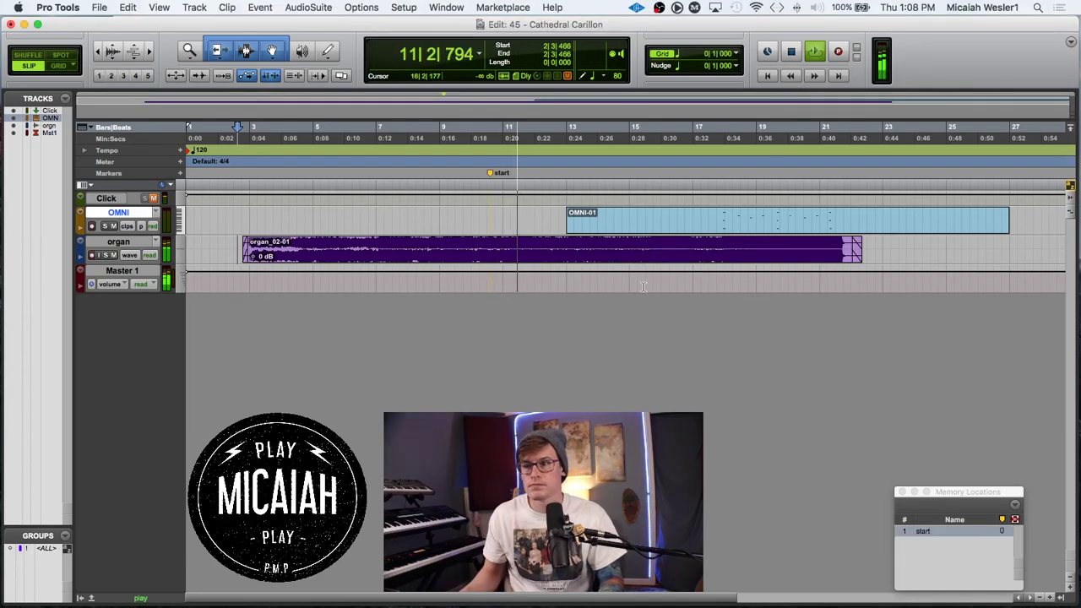
left_click_drag(491, 172, 234, 175)
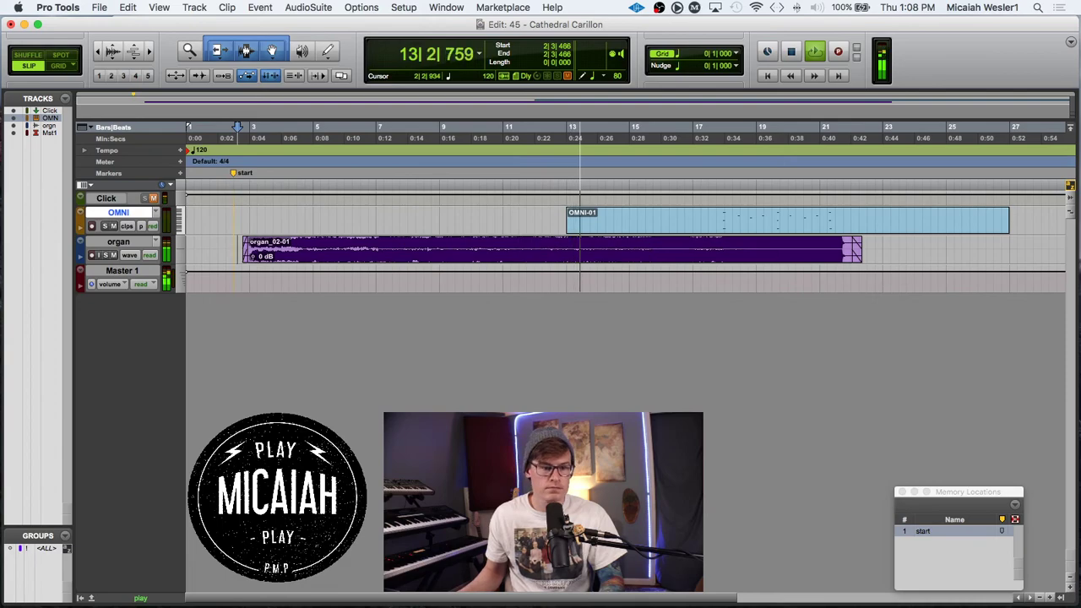